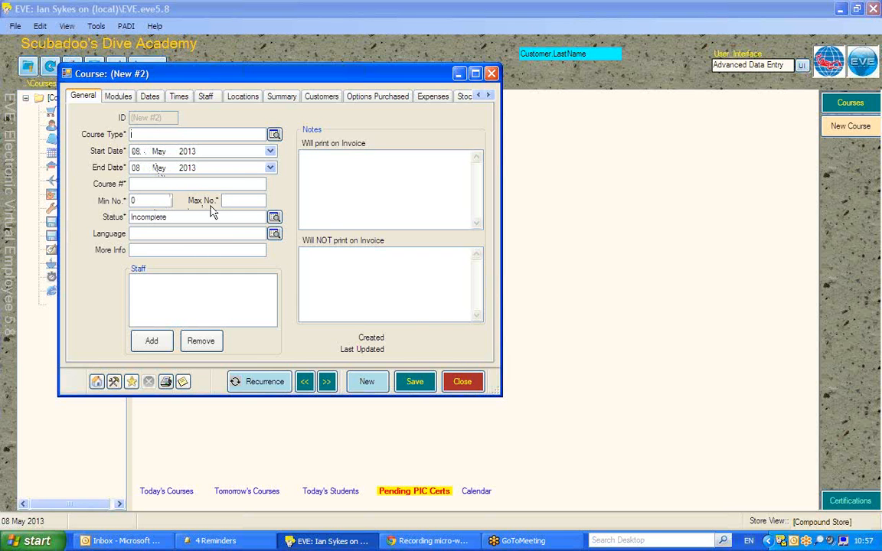
Create and save an Open Water course with start date 16 May 2013 and end date 22 May 2013.
text(Open Water)
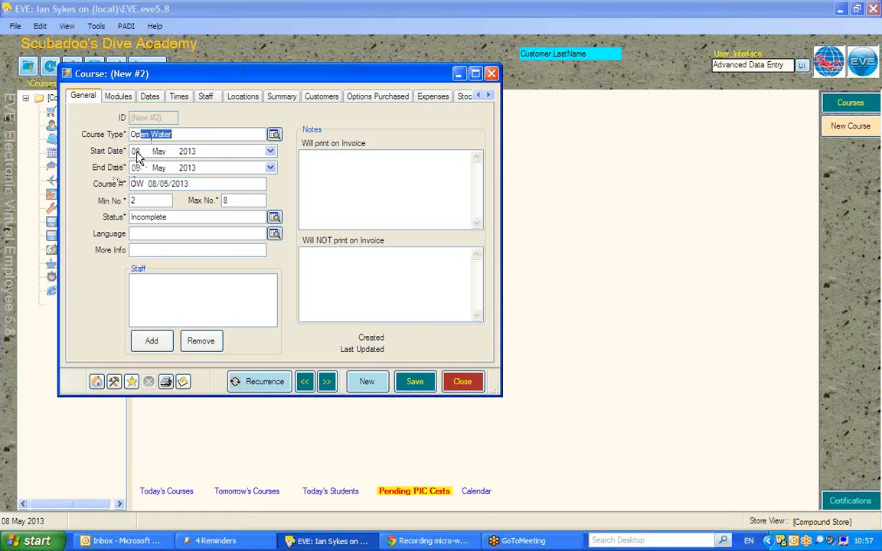
click(135, 150)
click(270, 151)
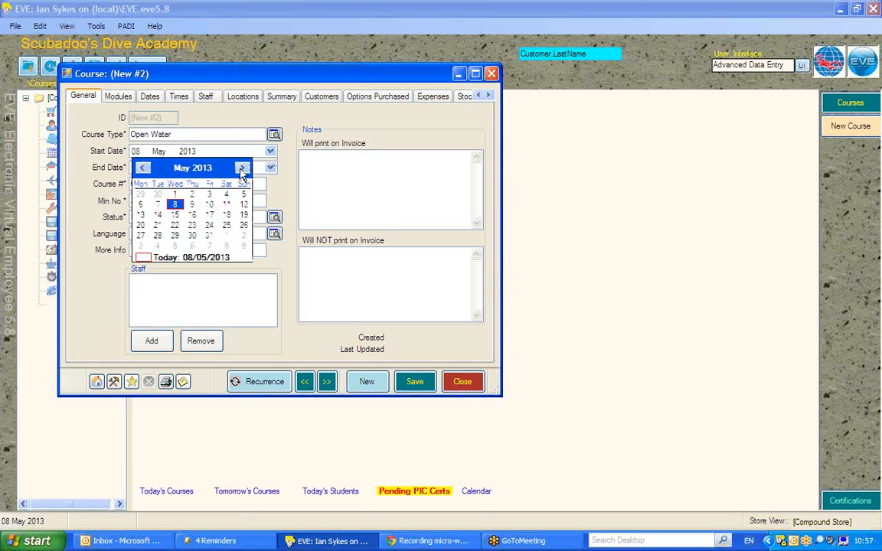
click(191, 215)
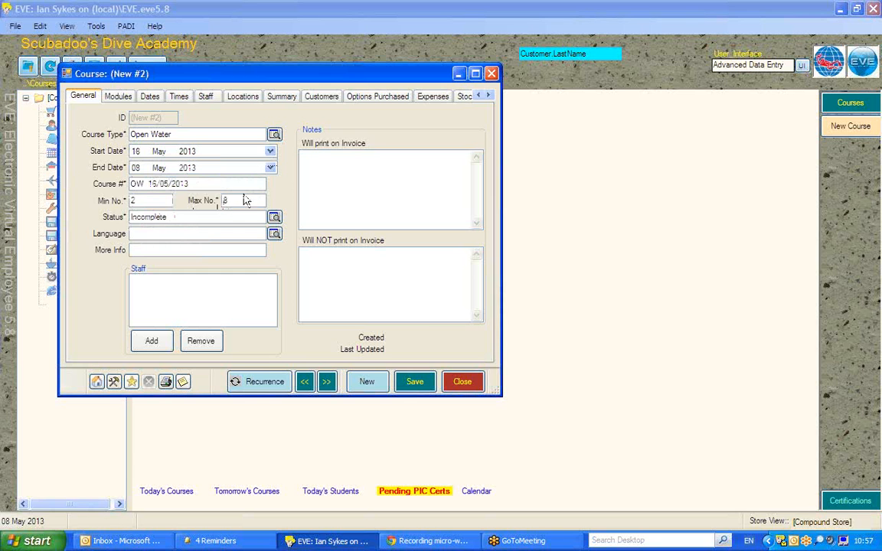
click(134, 167)
click(200, 184)
drag(201, 184, 144, 184)
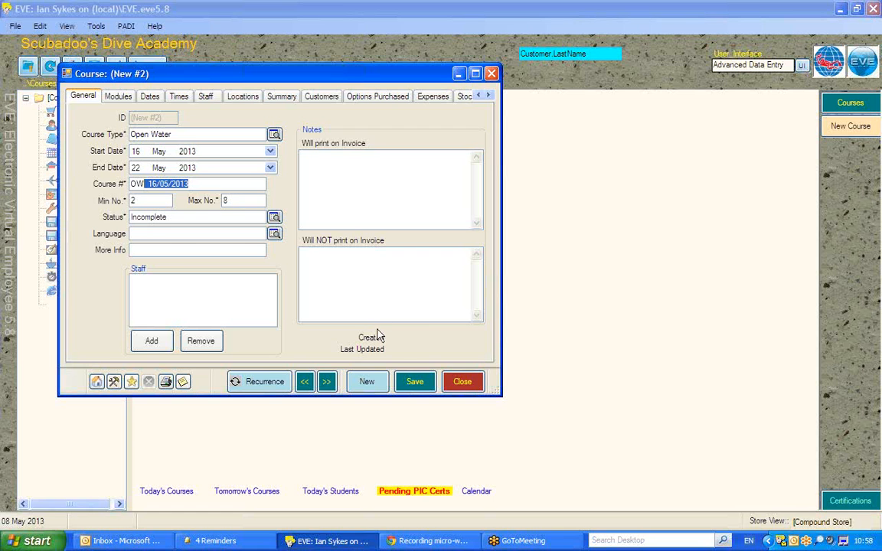
click(413, 381)
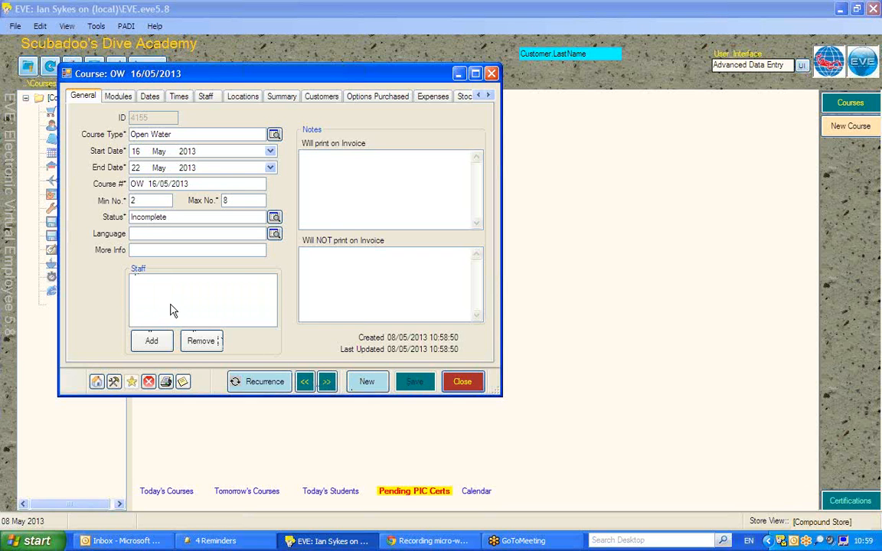
Add the third, fourth and fifth employees in the selection list to the course's staff.
click(152, 341)
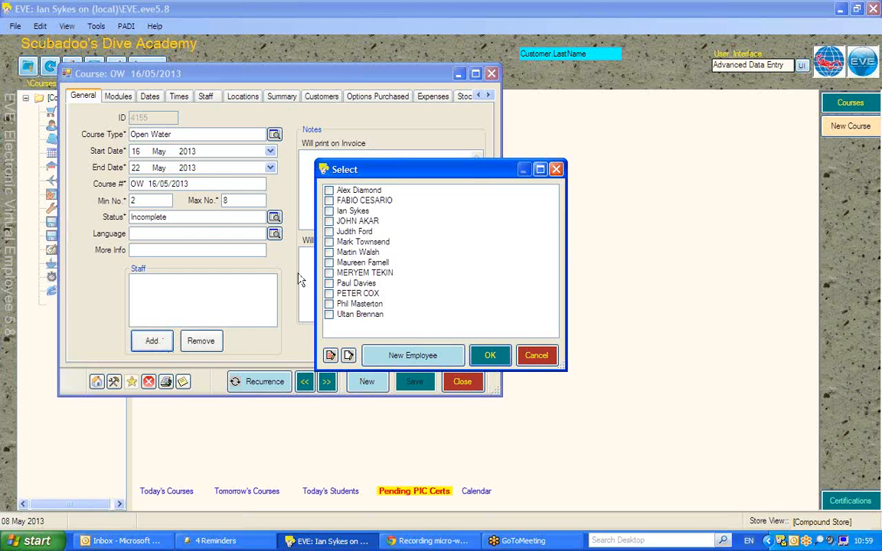
click(329, 212)
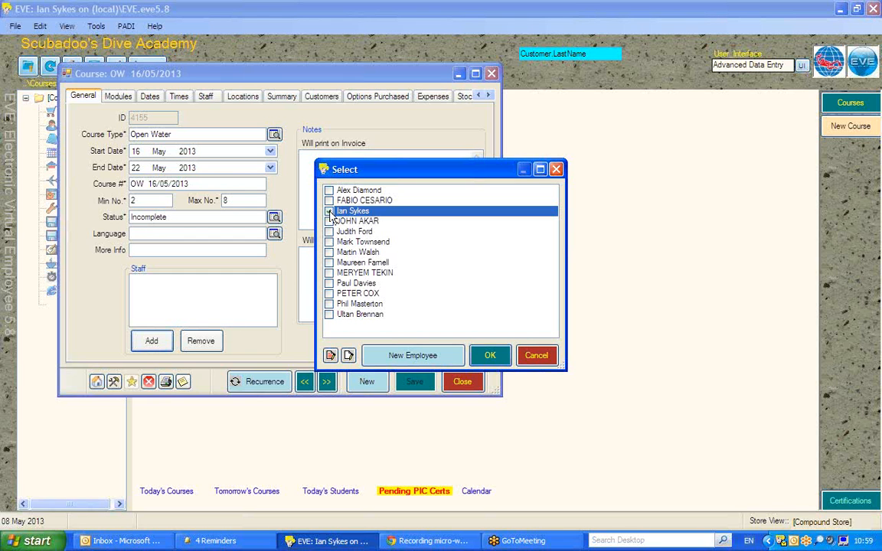
click(329, 221)
click(329, 231)
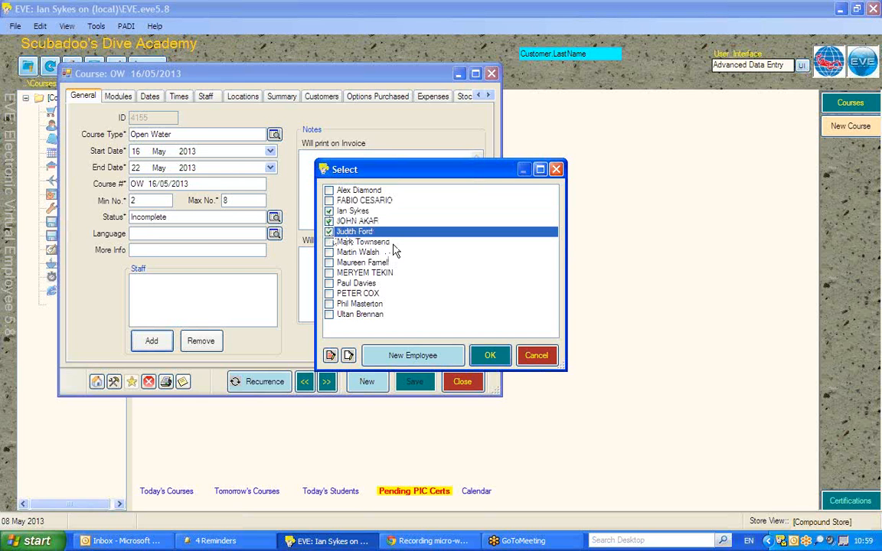
click(489, 355)
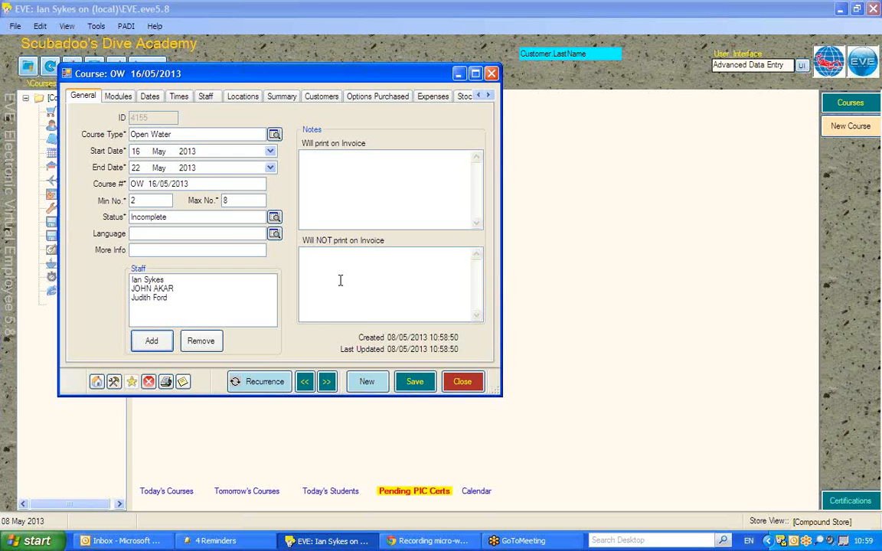
Remove the E-Learning 1 module from the modules assigned to the course.
click(117, 97)
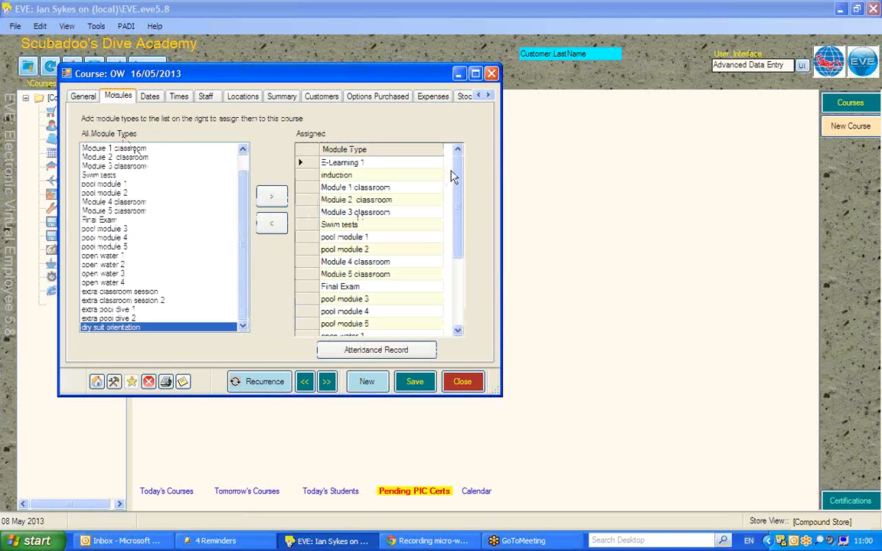
mouse_move(457, 173)
mouse_down()
mouse_move(459, 241)
mouse_move(459, 175)
mouse_up()
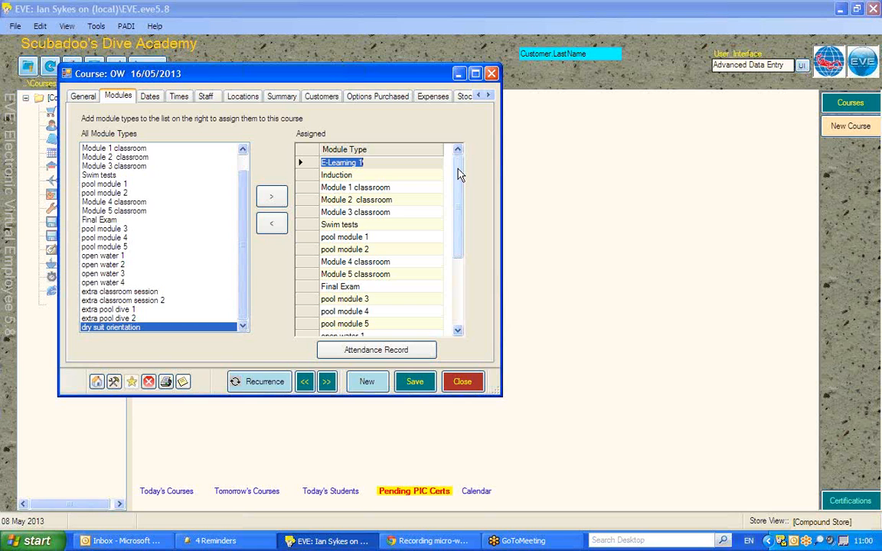
click(300, 162)
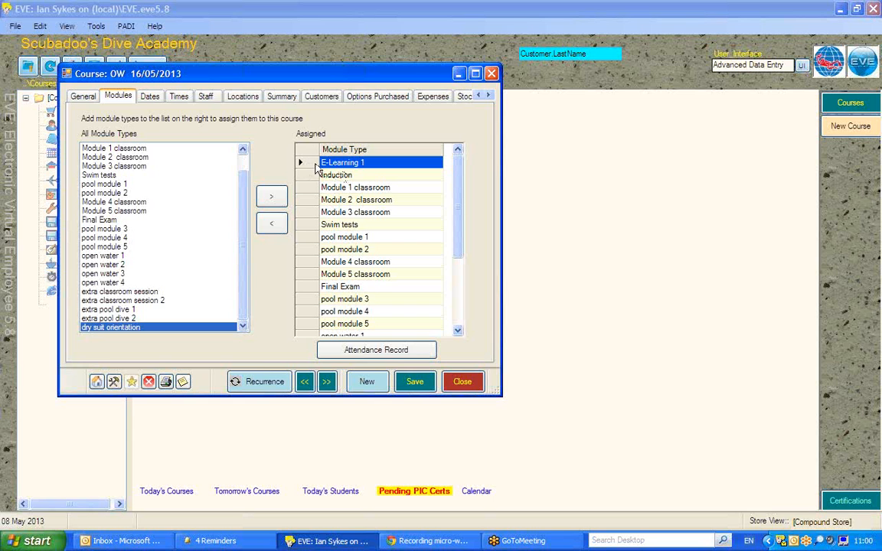
click(271, 226)
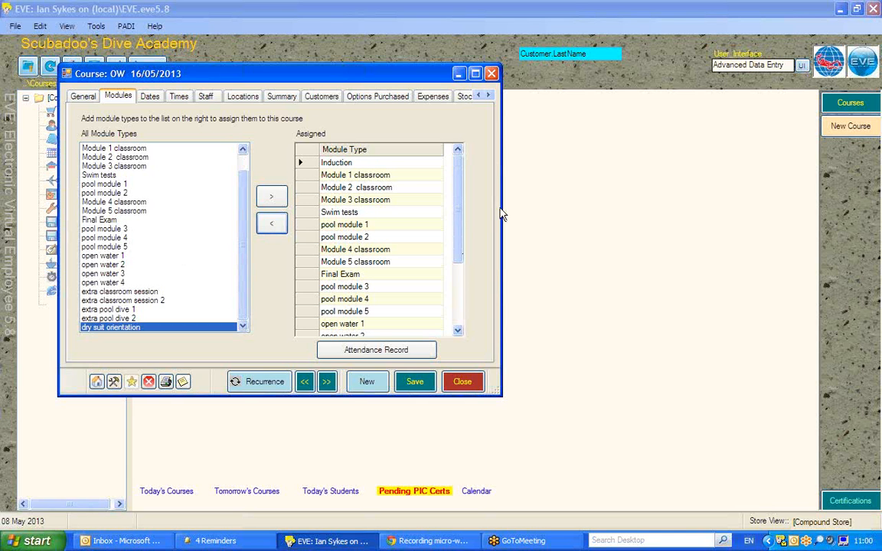
Remove dry suit orientation, both extra classroom sessions and extra pool dives 1 and 2 from the assigned modules.
drag(460, 210, 459, 277)
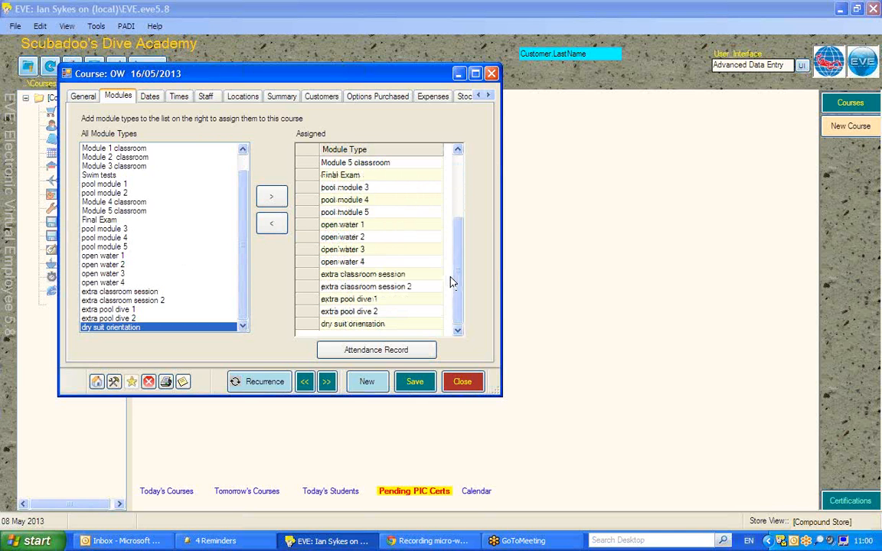
click(301, 327)
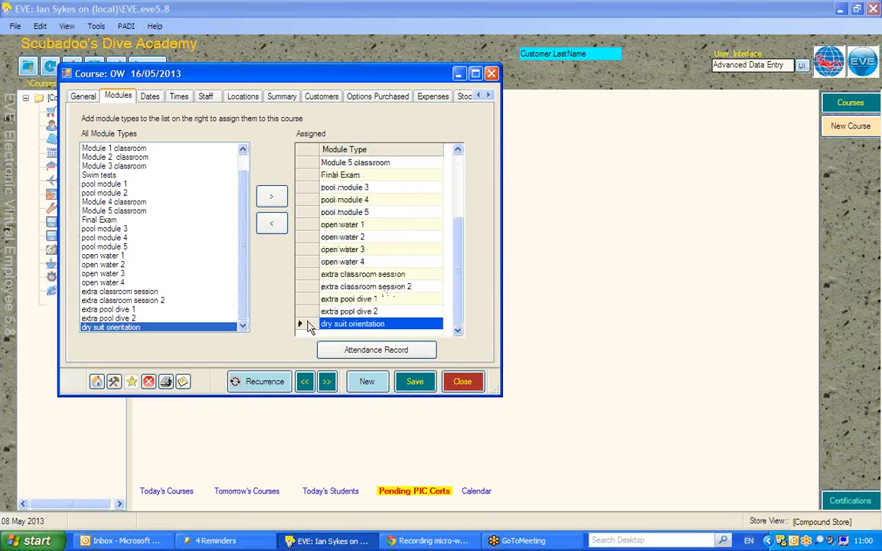
click(271, 225)
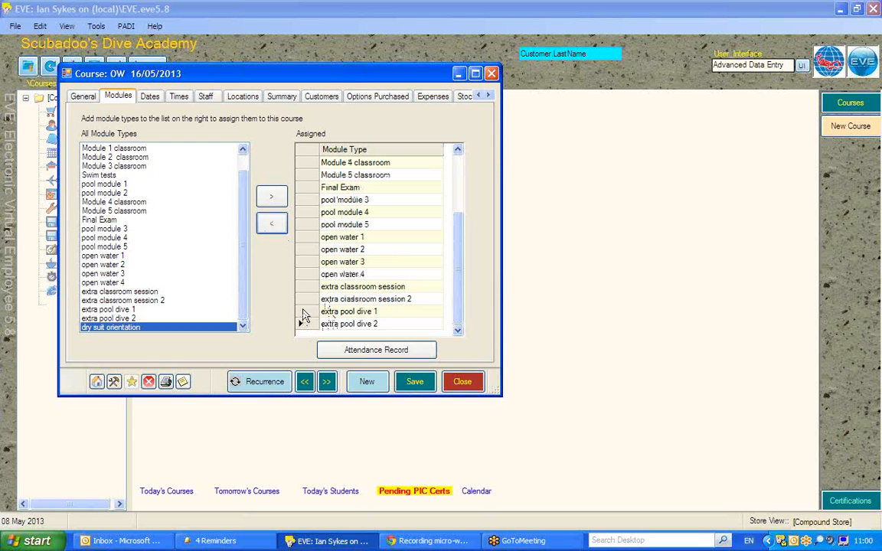
click(306, 286)
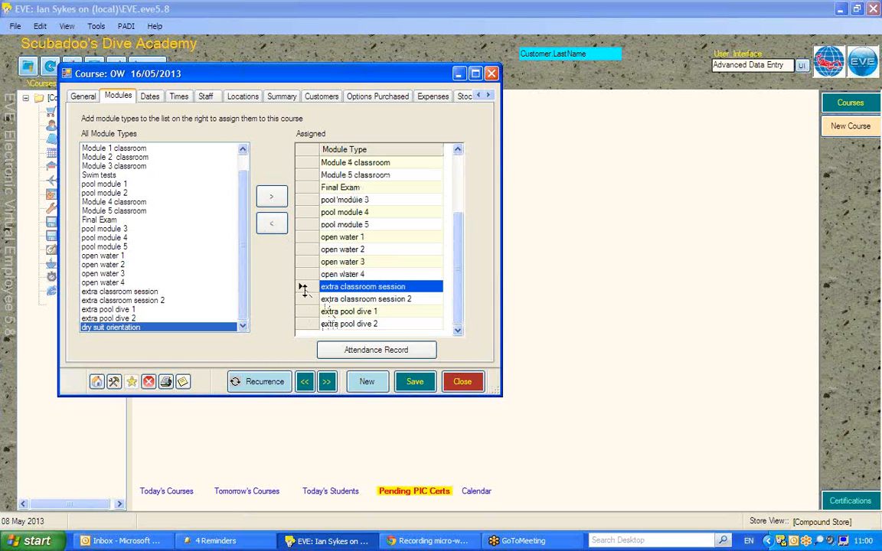
shift+click(303, 324)
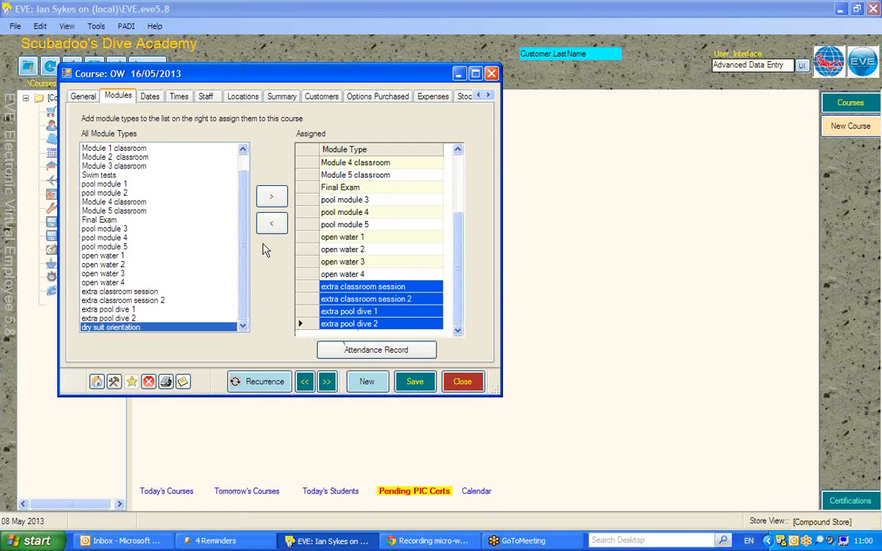
click(270, 224)
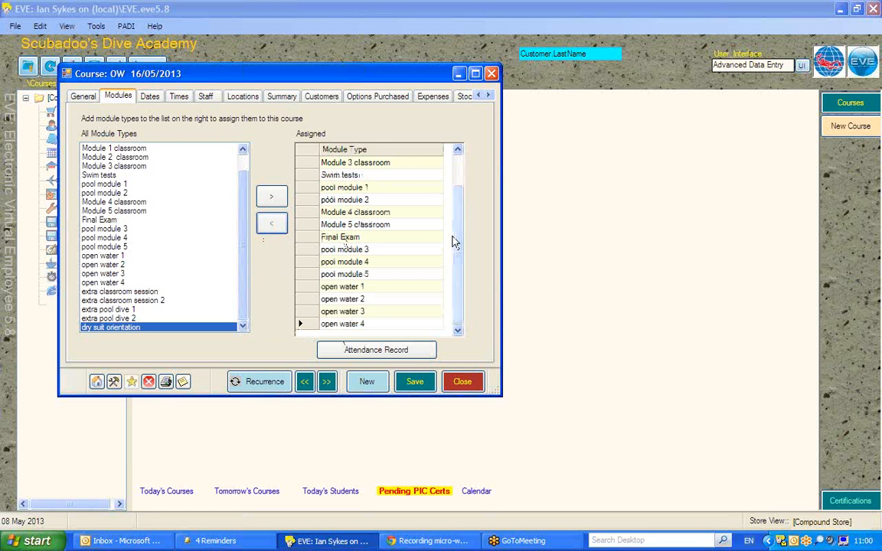
drag(457, 251, 457, 186)
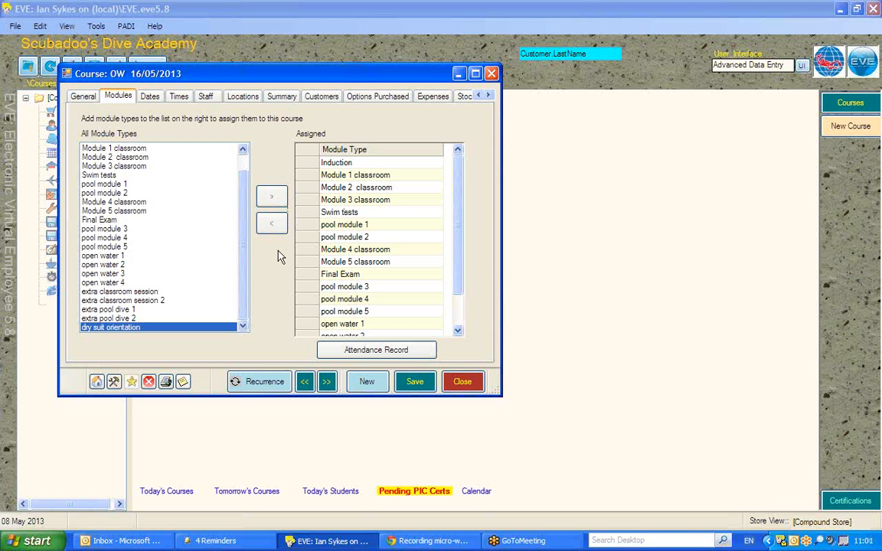
Schedule Induction on 16 May 2013, Module 1 to 3 classrooms on 17 May, and Swim tests with pool modules 1 and 2 on 18 May.
click(153, 100)
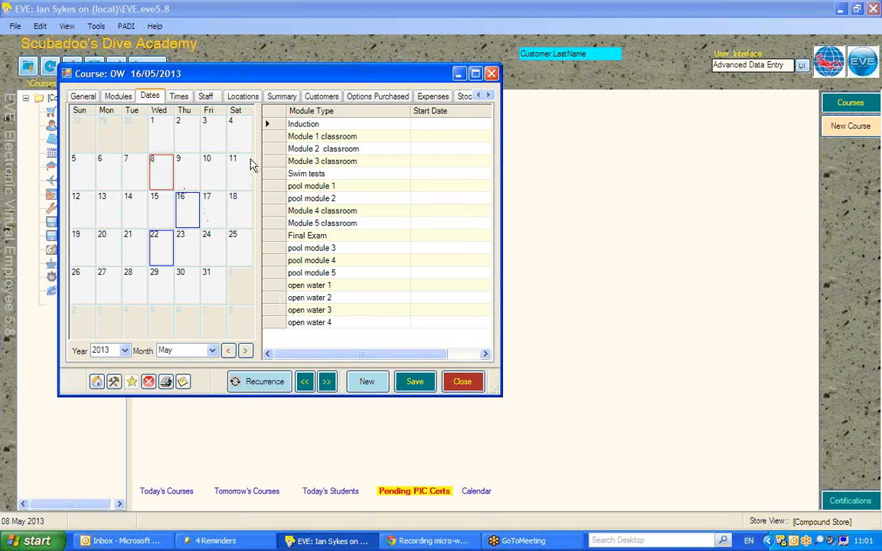
click(189, 202)
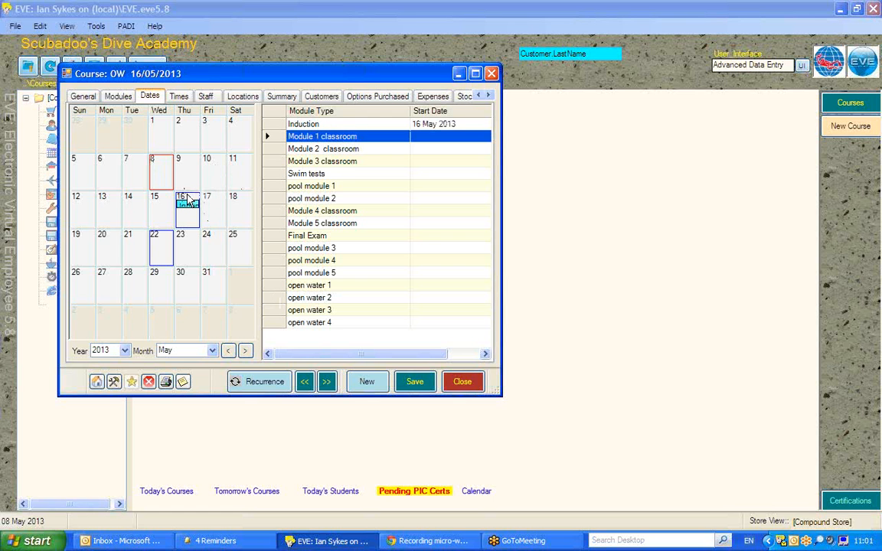
click(213, 200)
click(213, 201)
click(213, 200)
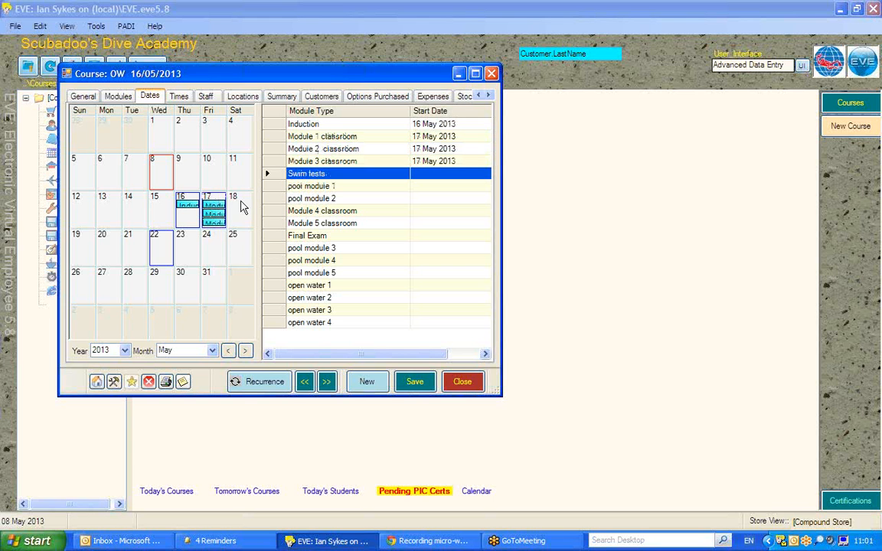
click(240, 205)
click(240, 203)
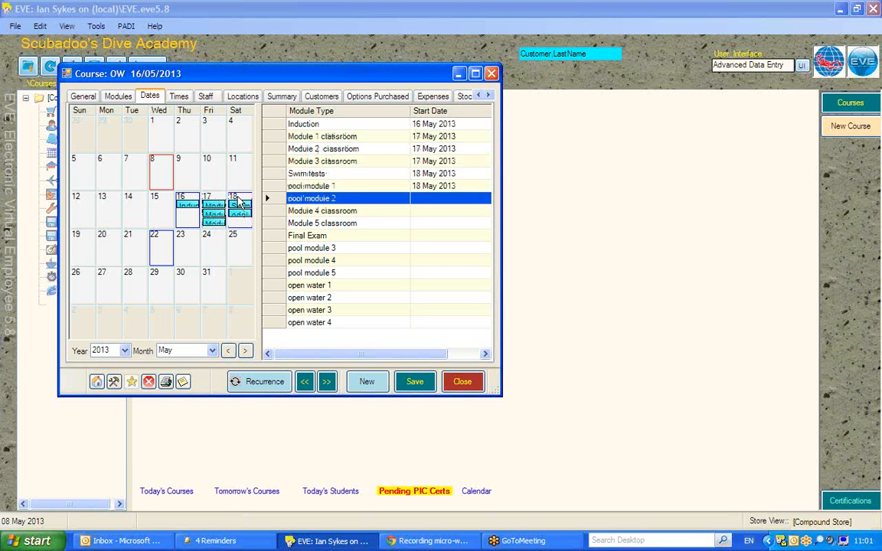
click(240, 202)
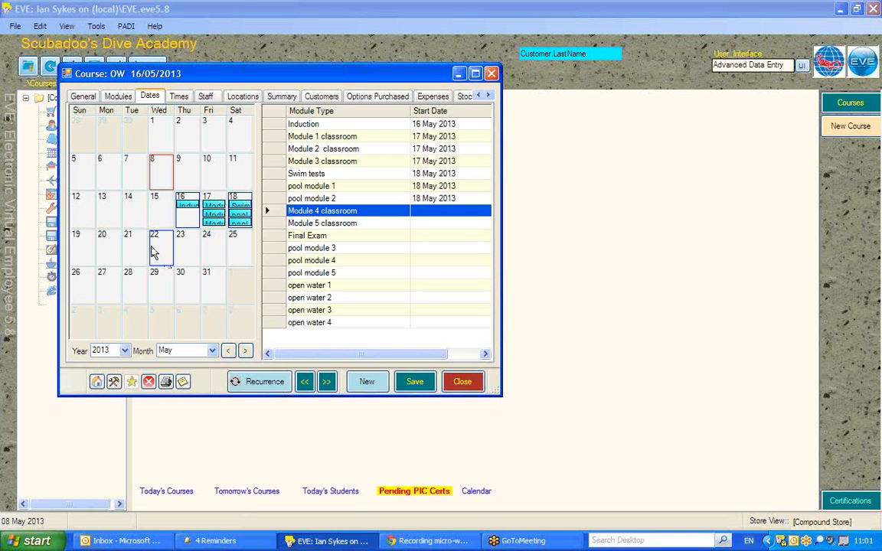
Schedule Module 4 and 5 classrooms on 19 May, Final Exam and pool module 3 on 20 May, and pool modules 4 and 5 on 21 May.
click(80, 244)
click(83, 243)
click(103, 244)
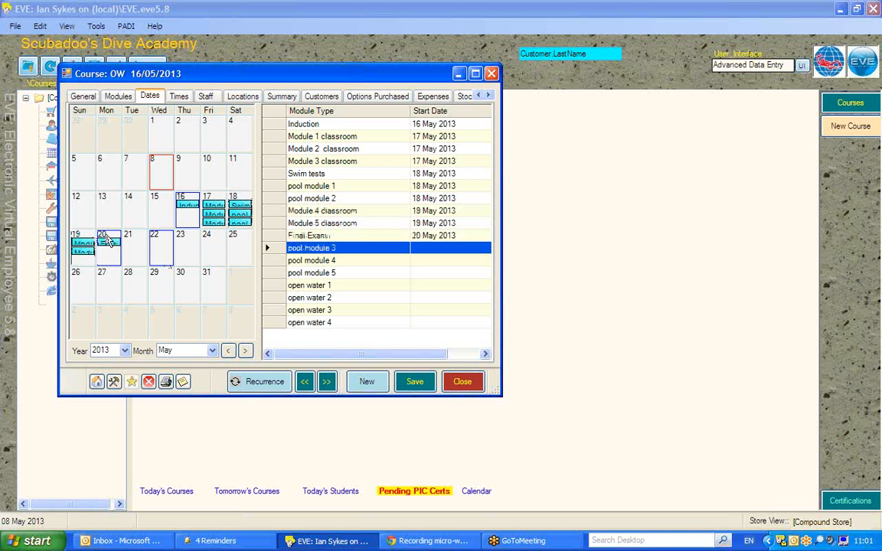
click(101, 244)
click(132, 239)
click(132, 240)
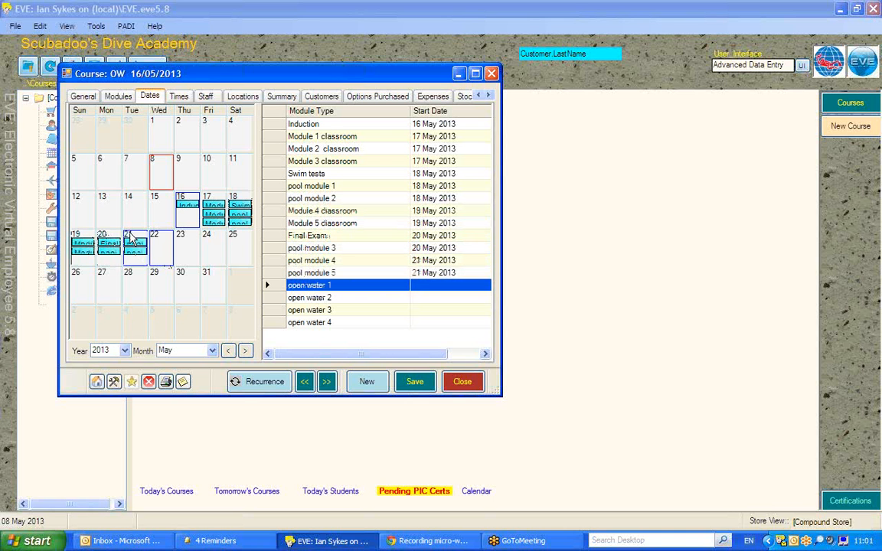
Schedule open water 1 and 2 on 22 May 2013 and open water 3 and 4 on 23 May 2013.
click(157, 242)
click(157, 241)
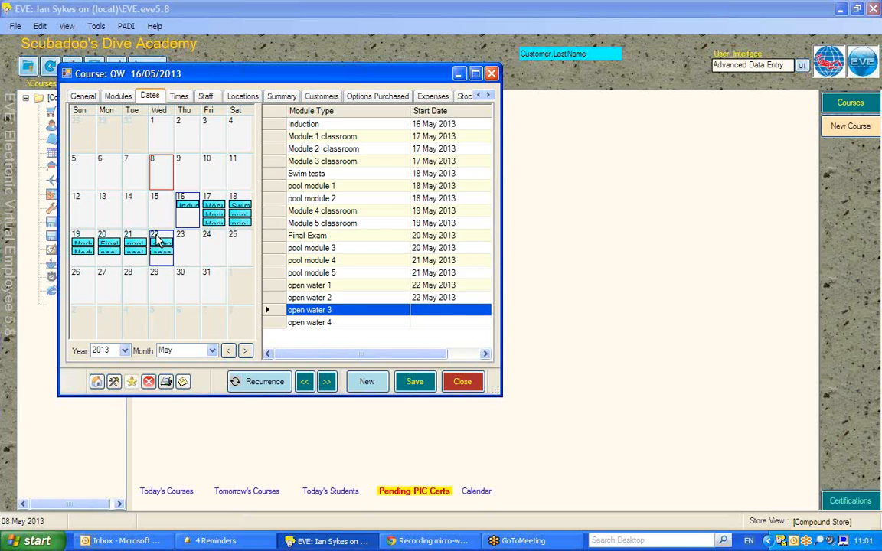
click(184, 241)
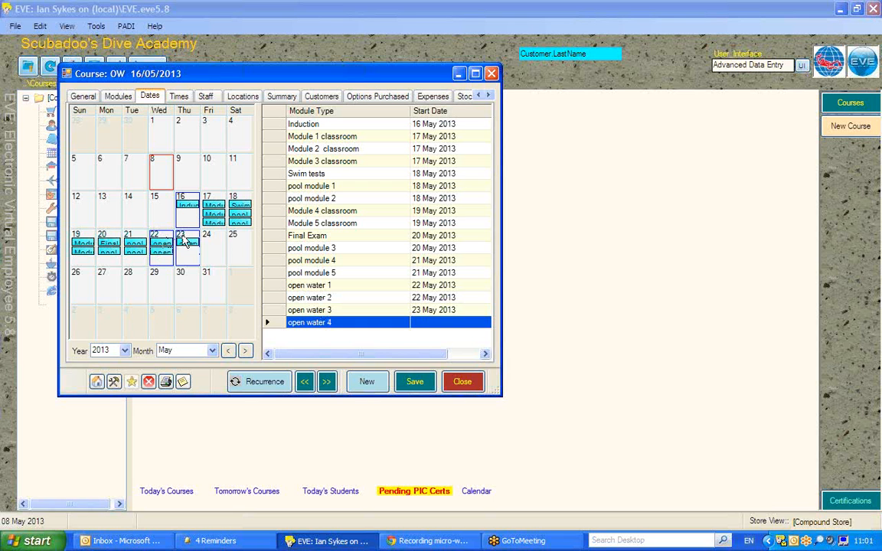
click(189, 246)
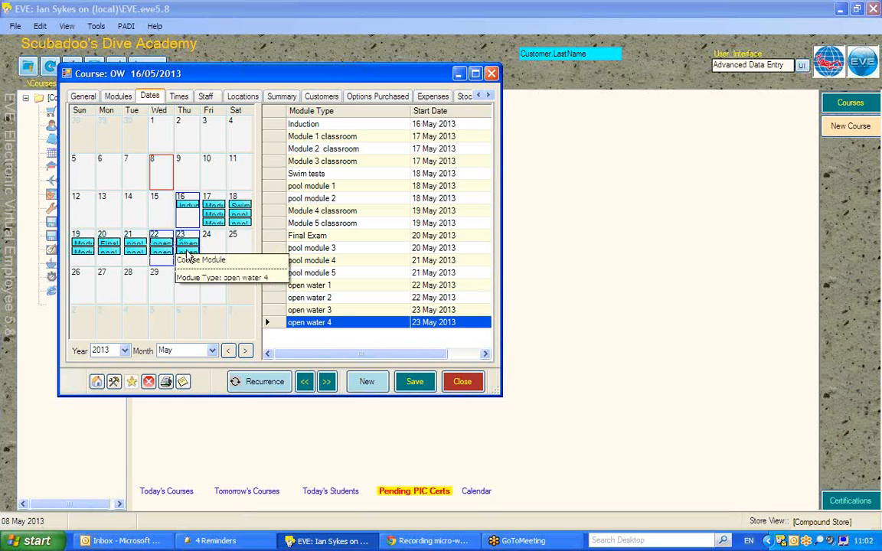
Reschedule open water 1 and 2 to 21 May 2013 and open water 3 and 4 to 22 May 2013.
click(278, 287)
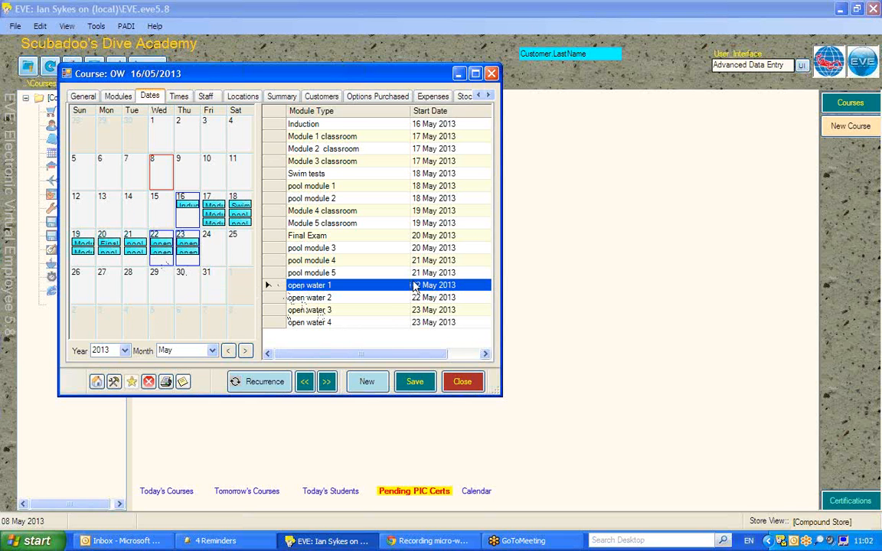
click(128, 234)
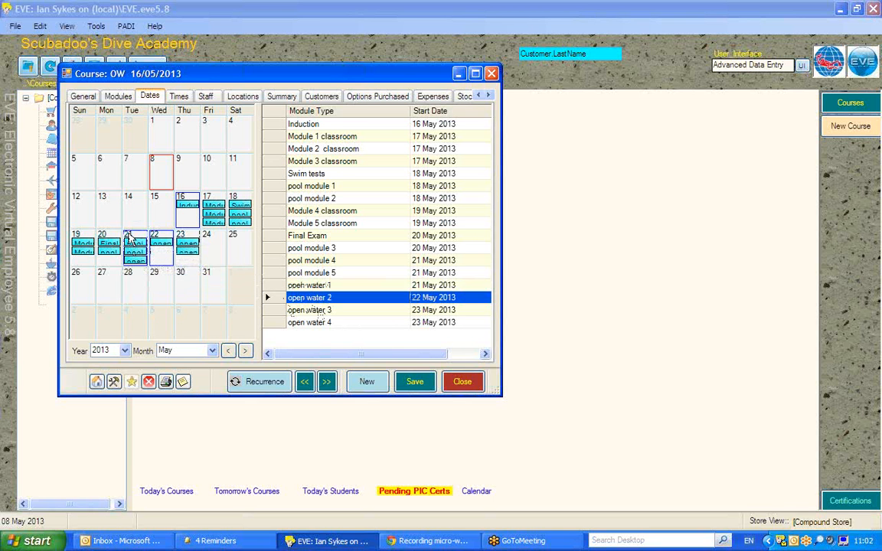
click(128, 238)
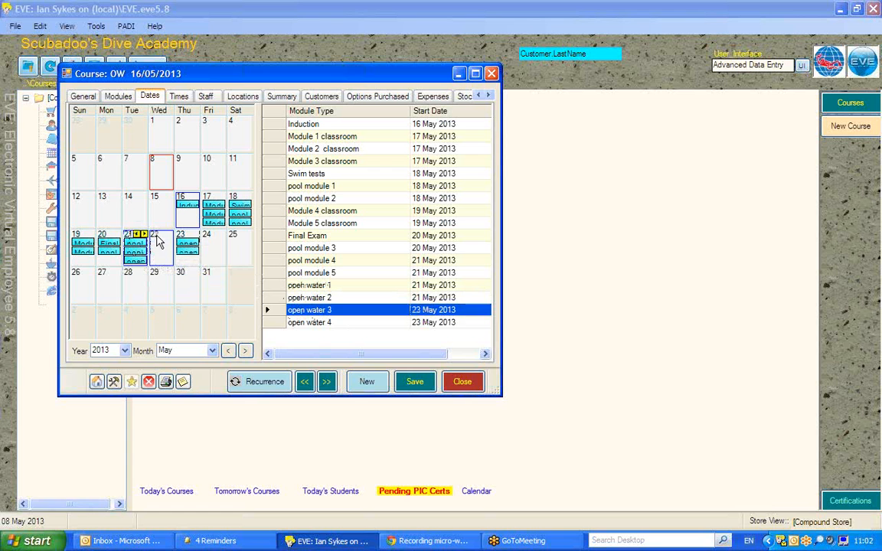
click(157, 241)
click(158, 240)
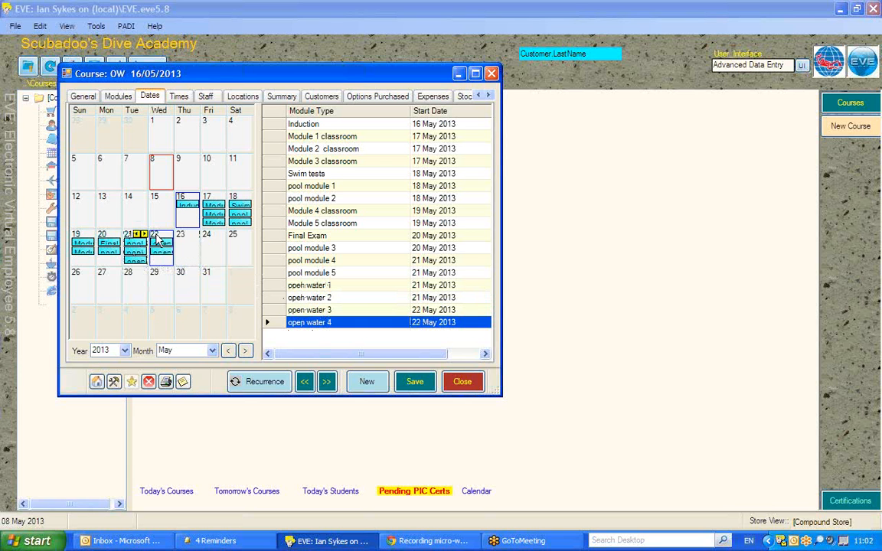
Set the start time to 10:00 and the end time to 11:00 for all modules of the course.
click(180, 98)
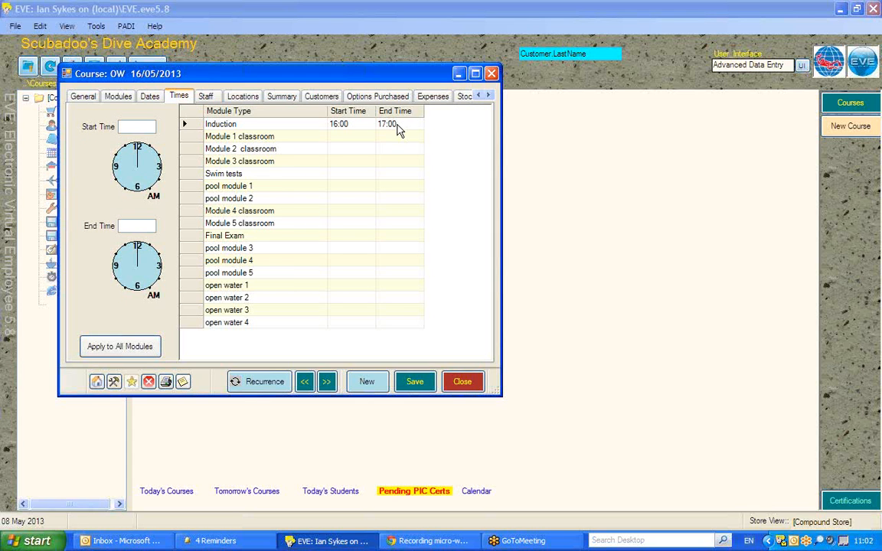
click(125, 127)
click(125, 227)
click(123, 127)
text(10:0011:00)
click(122, 349)
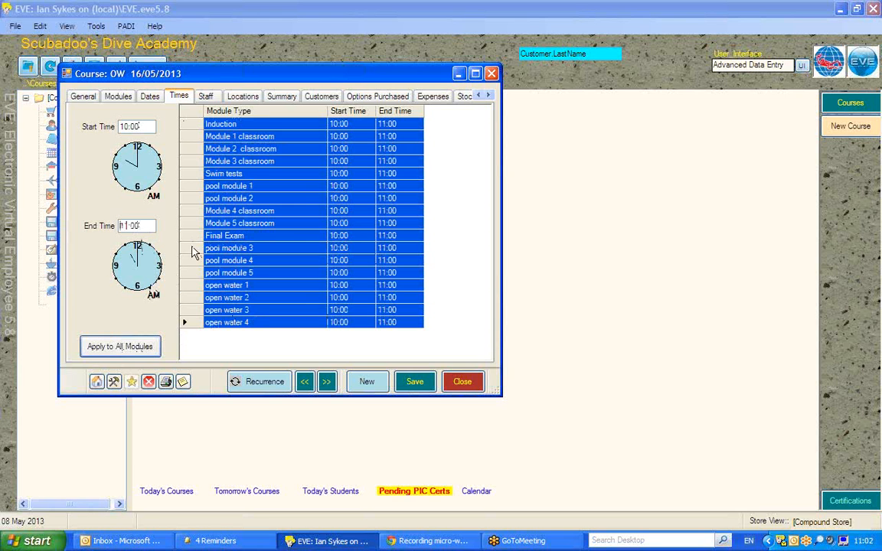
click(193, 249)
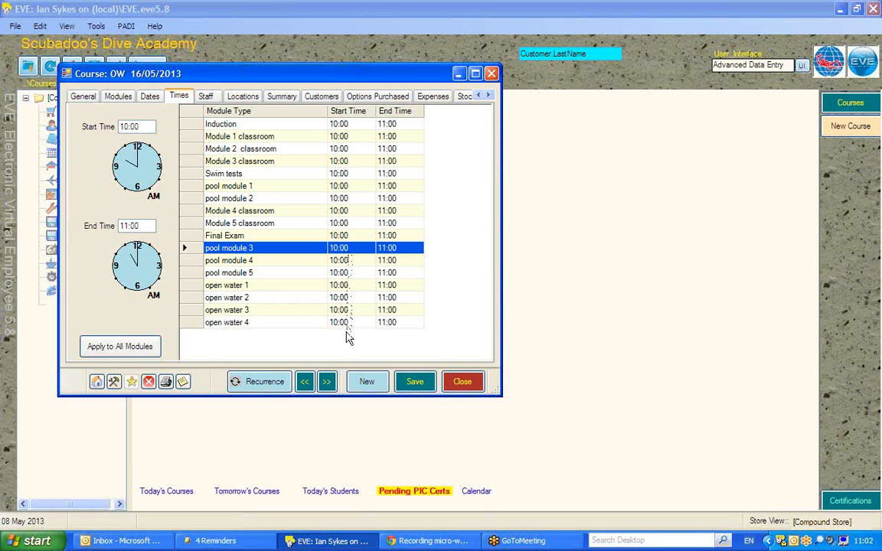
Assign only the first listed staff member to the Induction module.
click(204, 98)
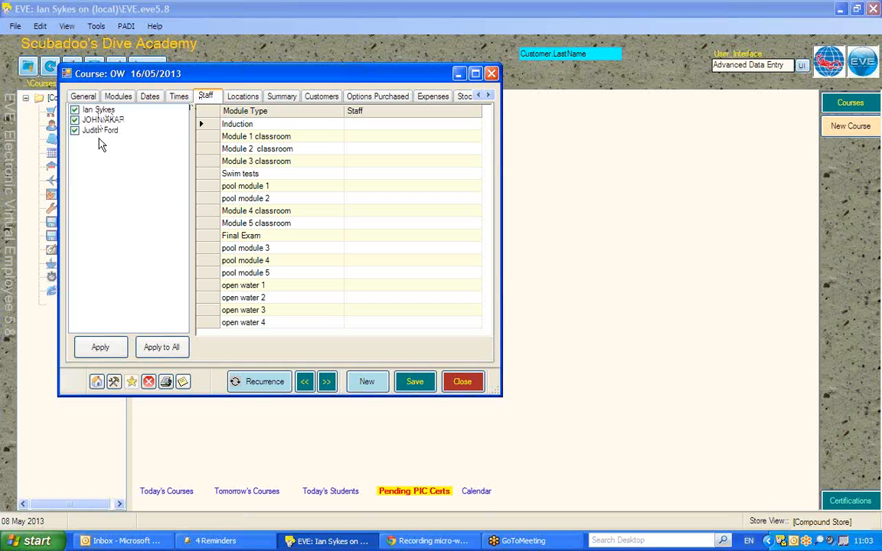
click(74, 120)
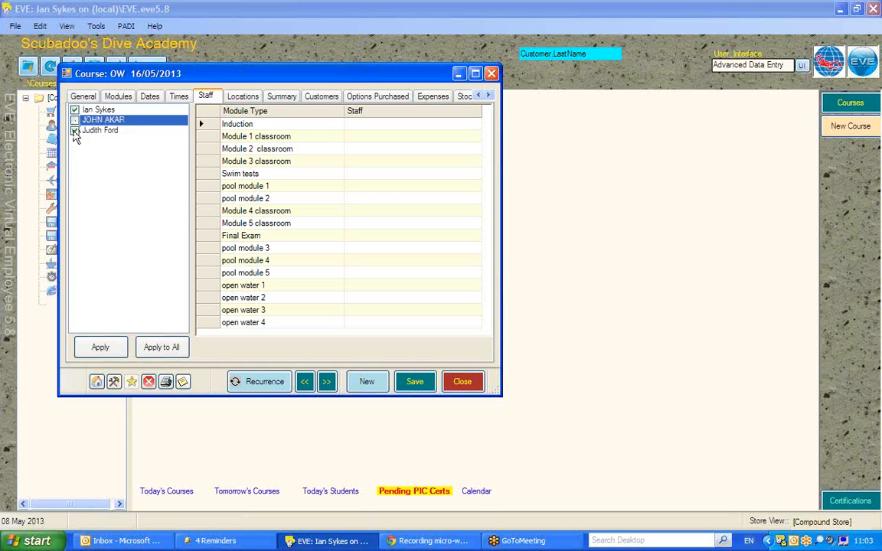
click(75, 131)
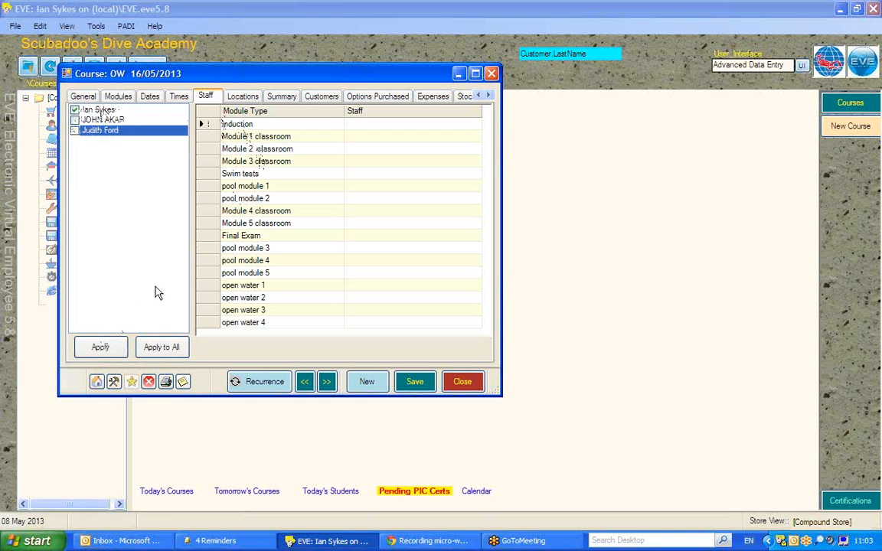
click(108, 349)
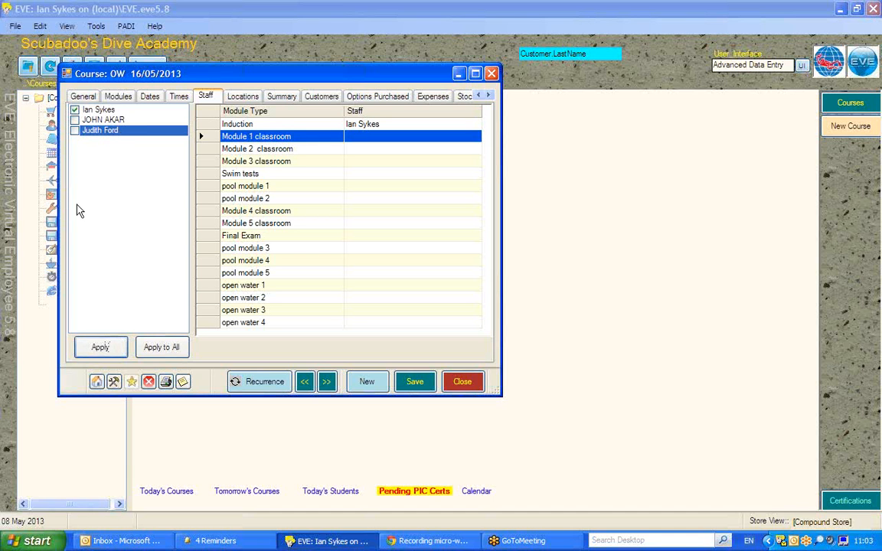
Assign all three listed staff members to the Module 1 classroom, and apply the same staff to all modules.
click(74, 119)
click(75, 131)
click(100, 354)
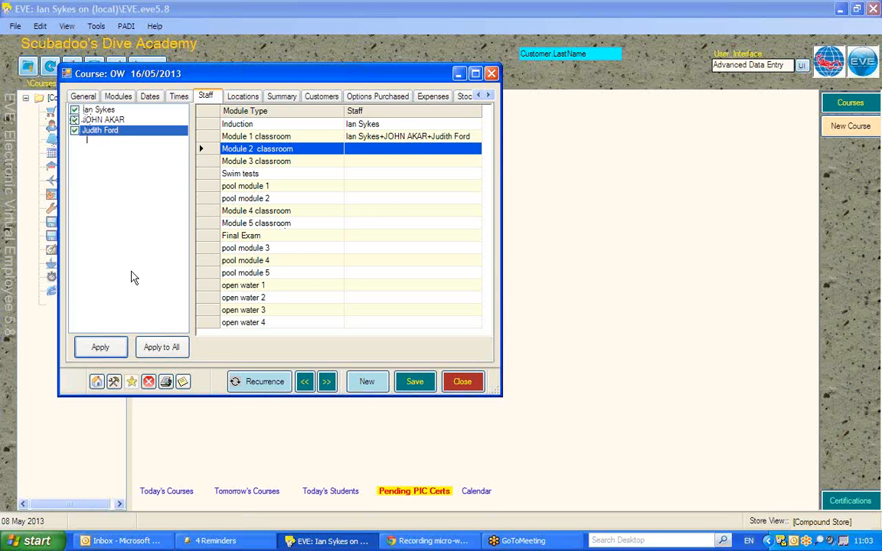
click(162, 348)
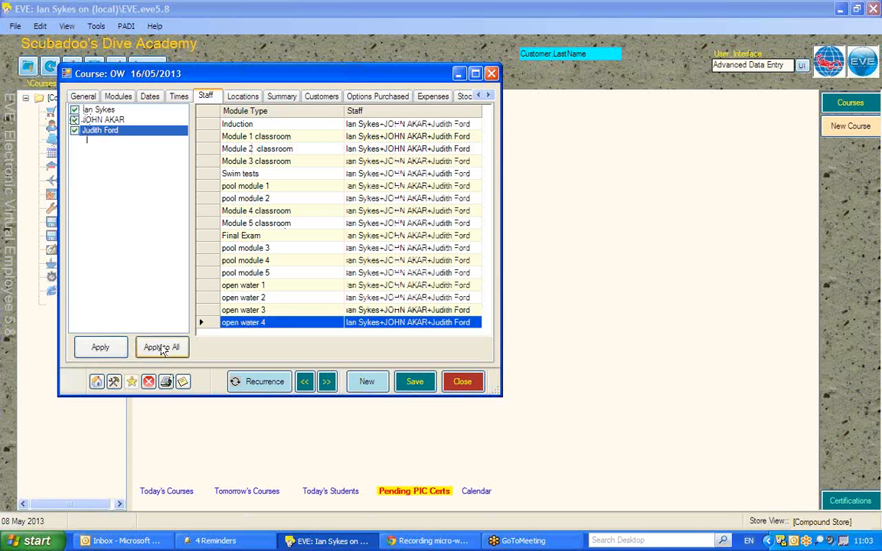
Set Dorking as the location of pool module 2, and apply that location to all modules.
click(243, 96)
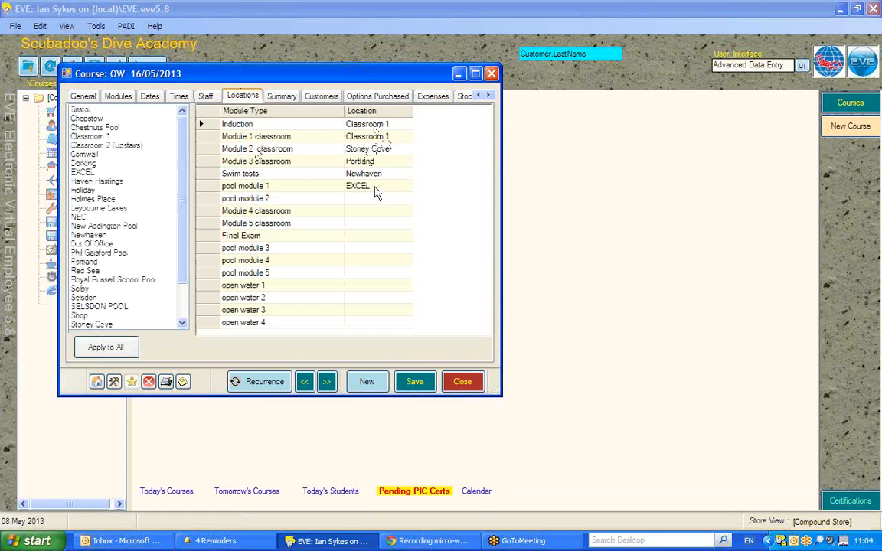
click(350, 198)
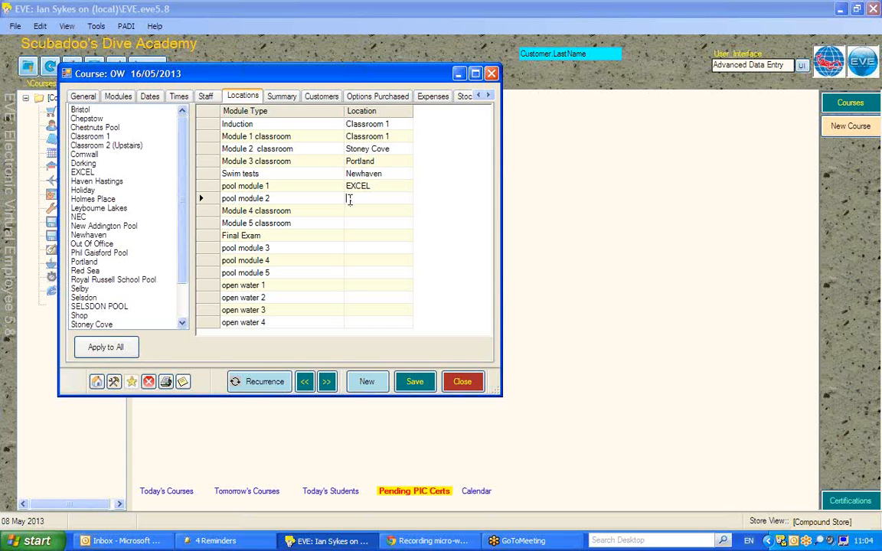
drag(186, 189, 189, 261)
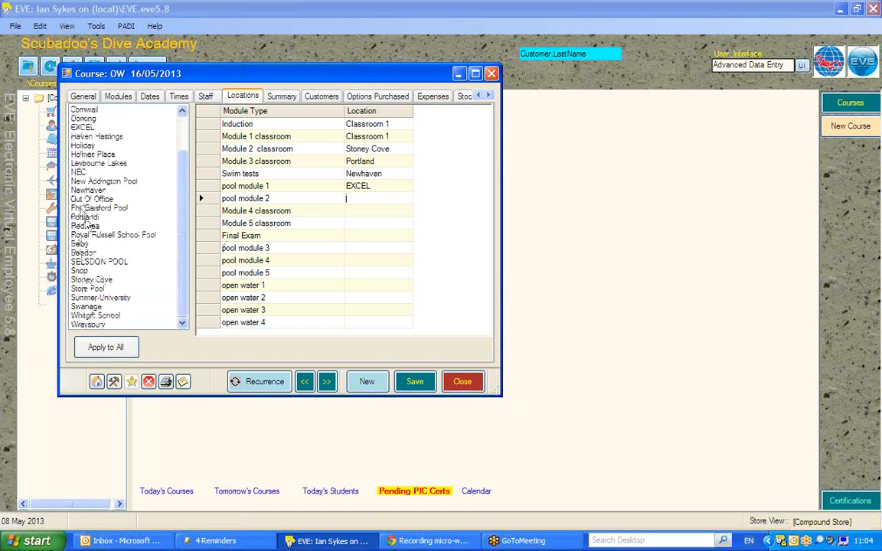
drag(184, 219, 182, 163)
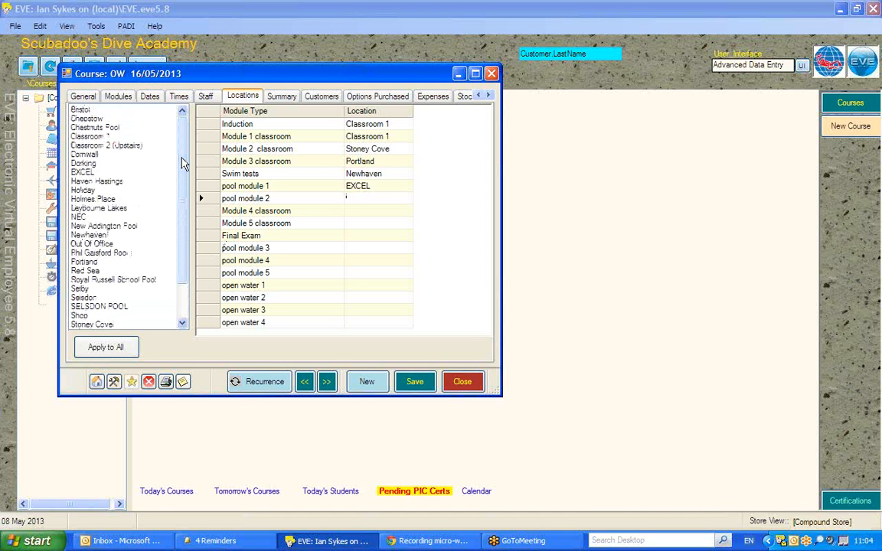
double_click(84, 165)
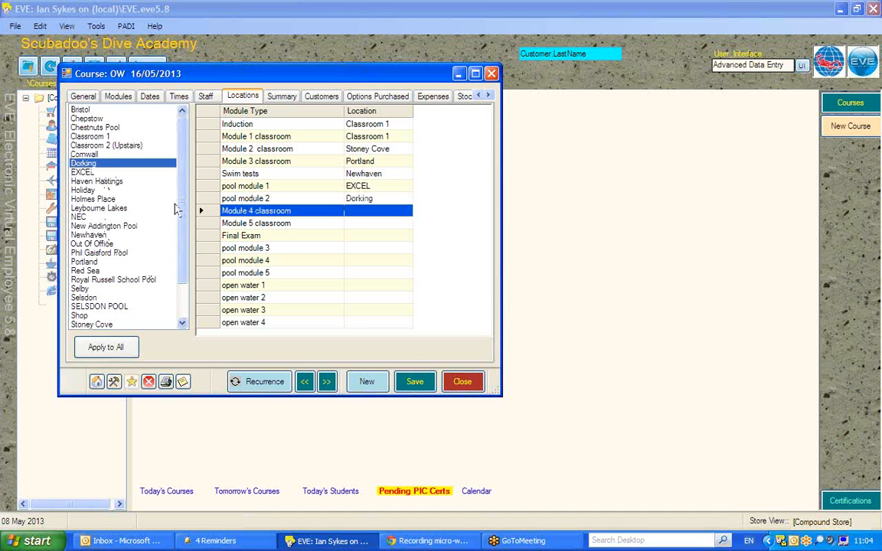
click(108, 347)
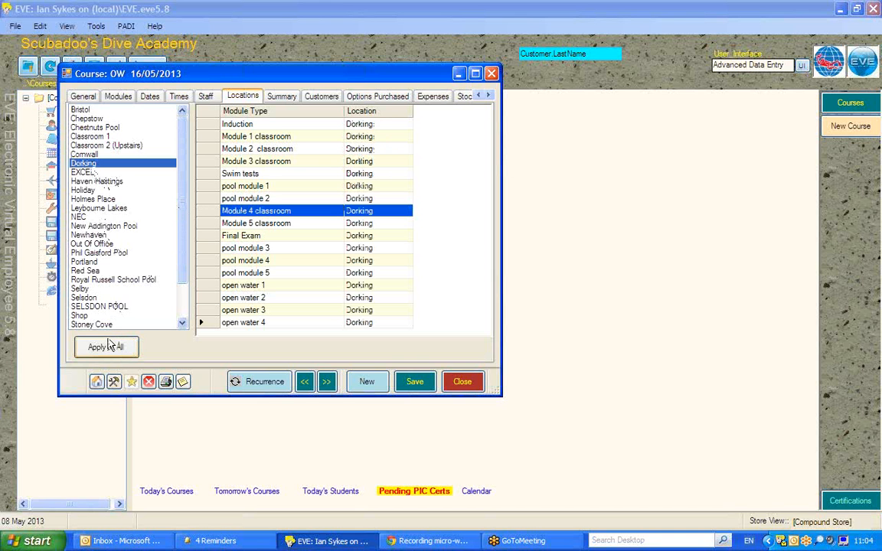
Review the course's module summary, and enlarge the course window downwards to show the full list of staff on the module.
click(283, 97)
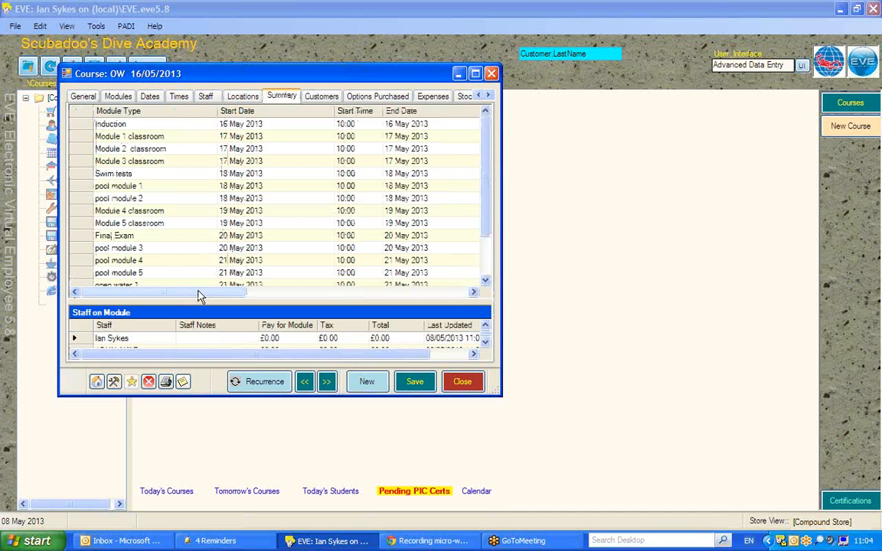
drag(198, 296, 161, 288)
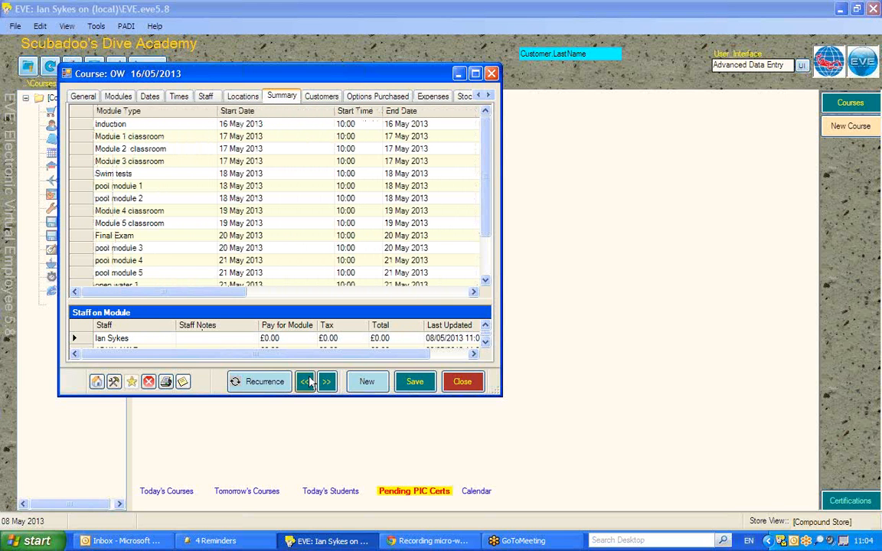
drag(210, 396, 211, 464)
drag(139, 427, 121, 429)
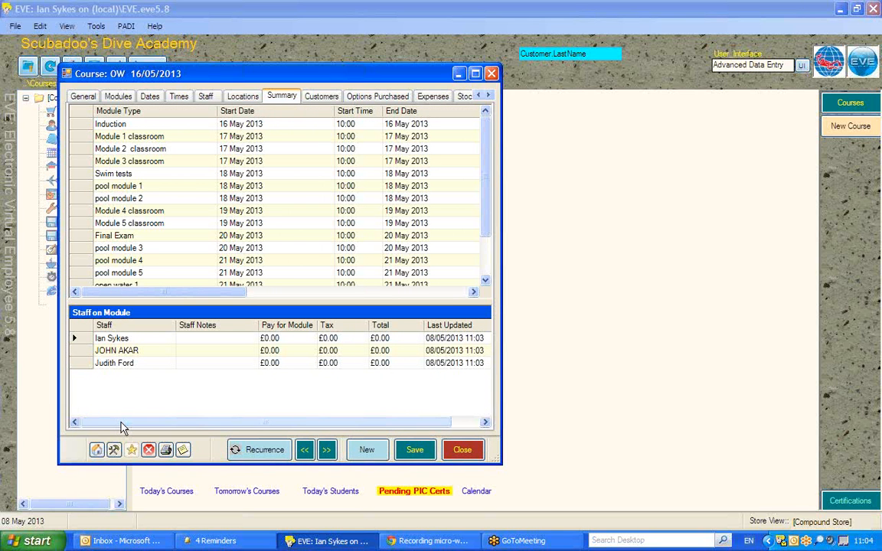